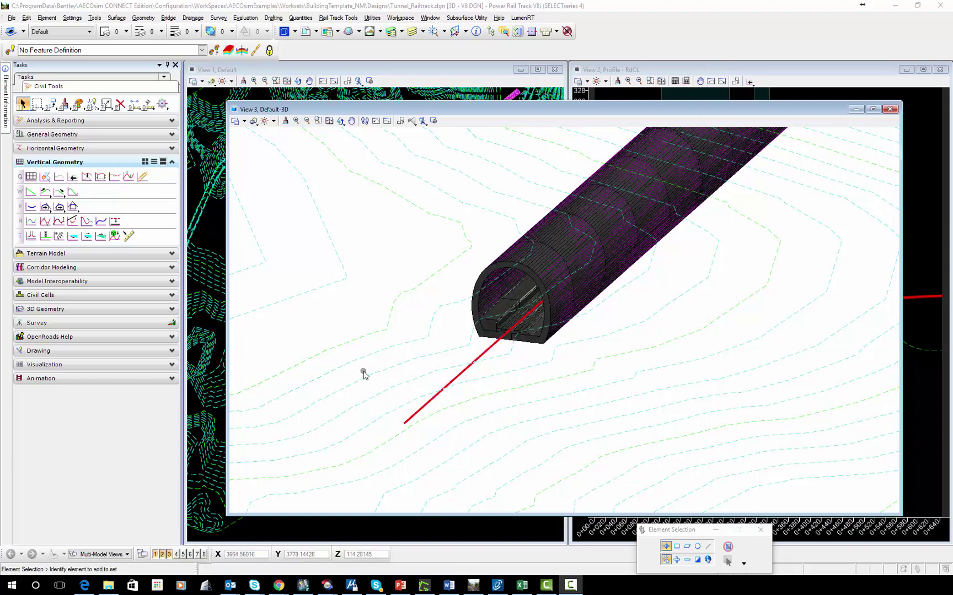
# Step: Orbit the 3-D tunnel around its portal, then close View 3
pyautogui.keyDown('shift'); pyautogui.moveTo(545, 400); pyautogui.dragTo(513, 364, button='middle'); pyautogui.keyUp('shift')
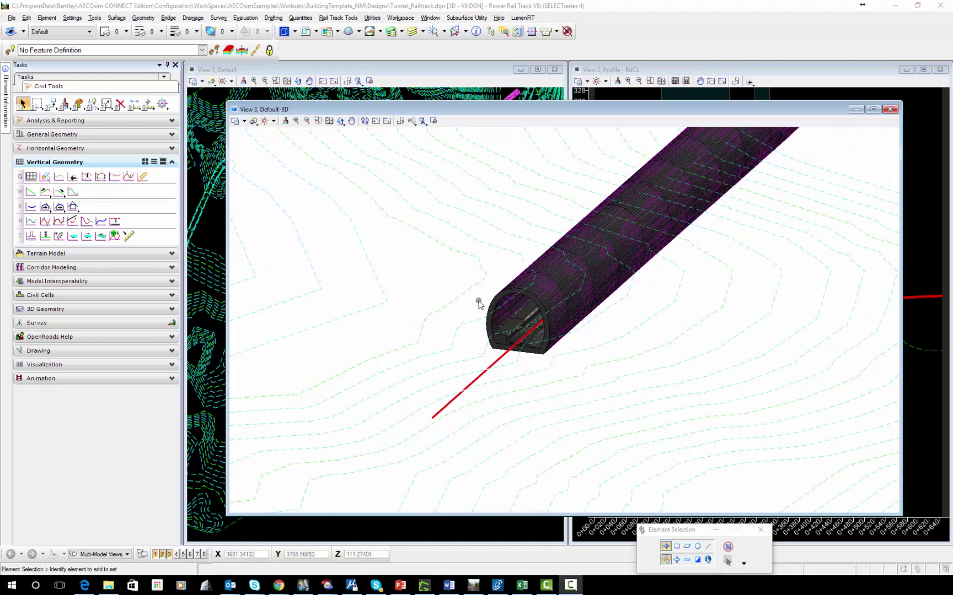
pyautogui.scroll(5, 479, 304)
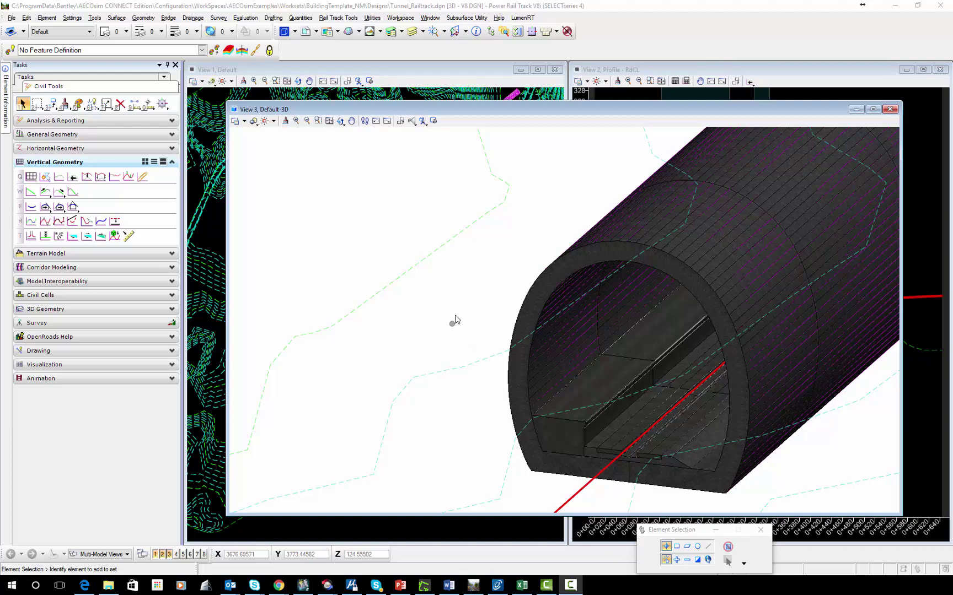
pyautogui.click(449, 333)
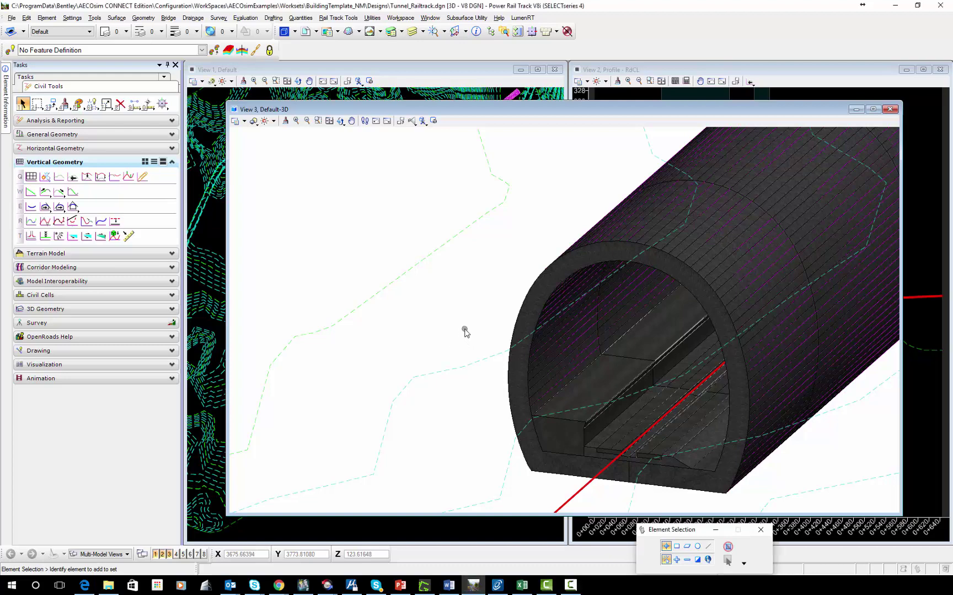
pyautogui.moveTo(462, 336)
pyautogui.keyDown('shift'); pyautogui.mouseDown(button='middle')
pyautogui.moveTo(482, 332)
pyautogui.moveTo(470, 335)
pyautogui.mouseUp(button='middle'); pyautogui.keyUp('shift')
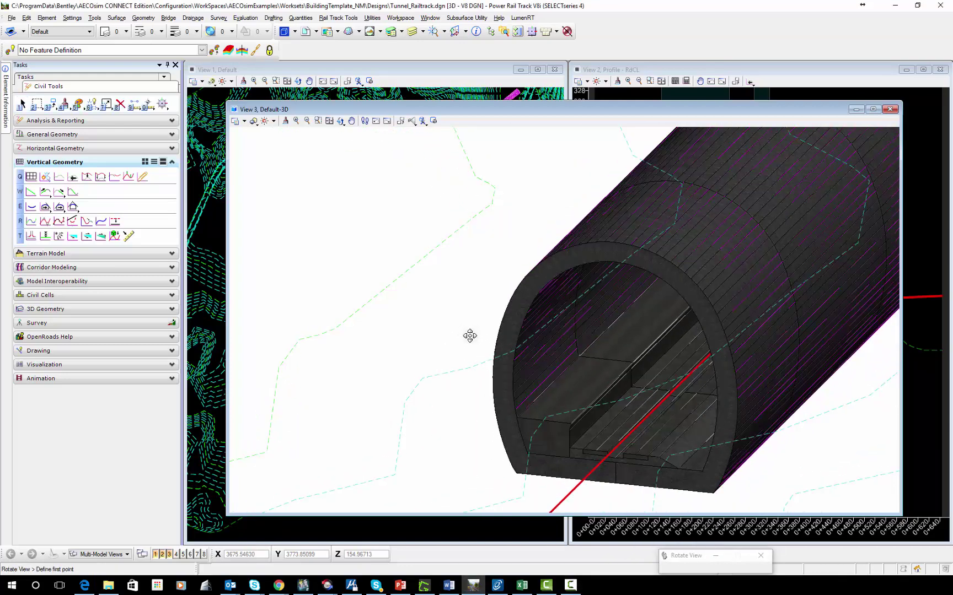
pyautogui.scroll(-4, 474, 327)
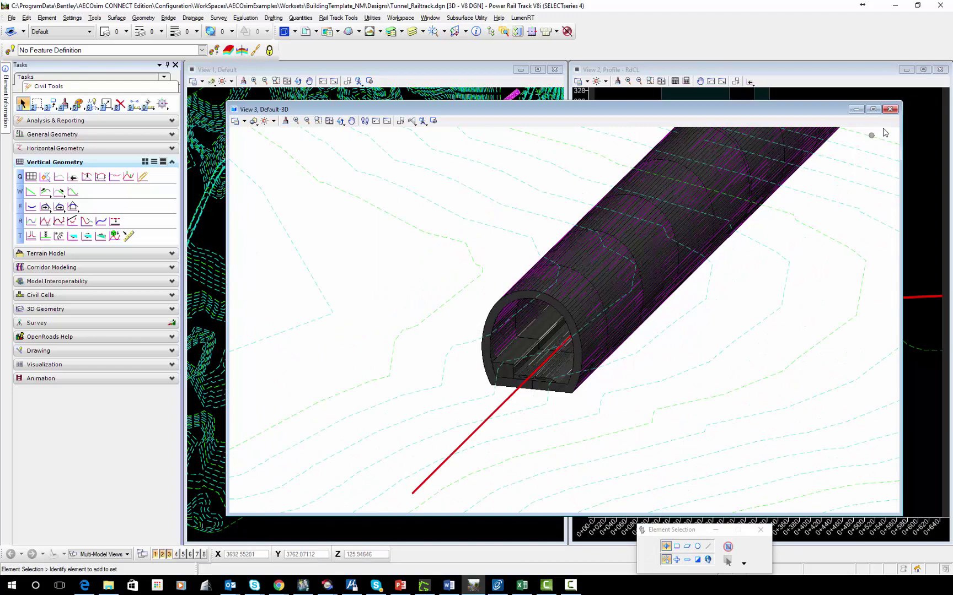
pyautogui.click(889, 110)
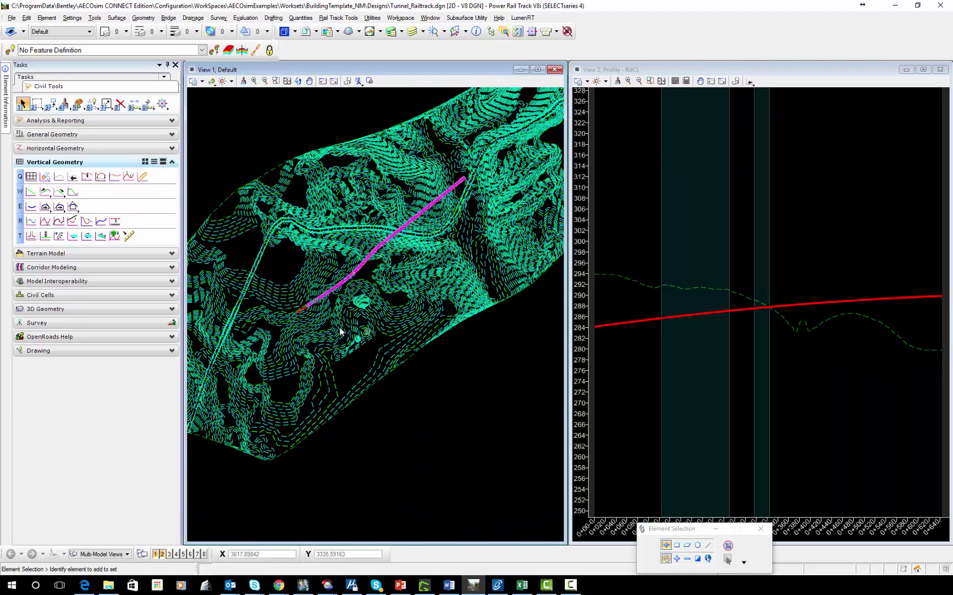
# Step: Select the RdCL alignment in View 1 and drag its end point to a new position
pyautogui.scroll(3, 292, 317)
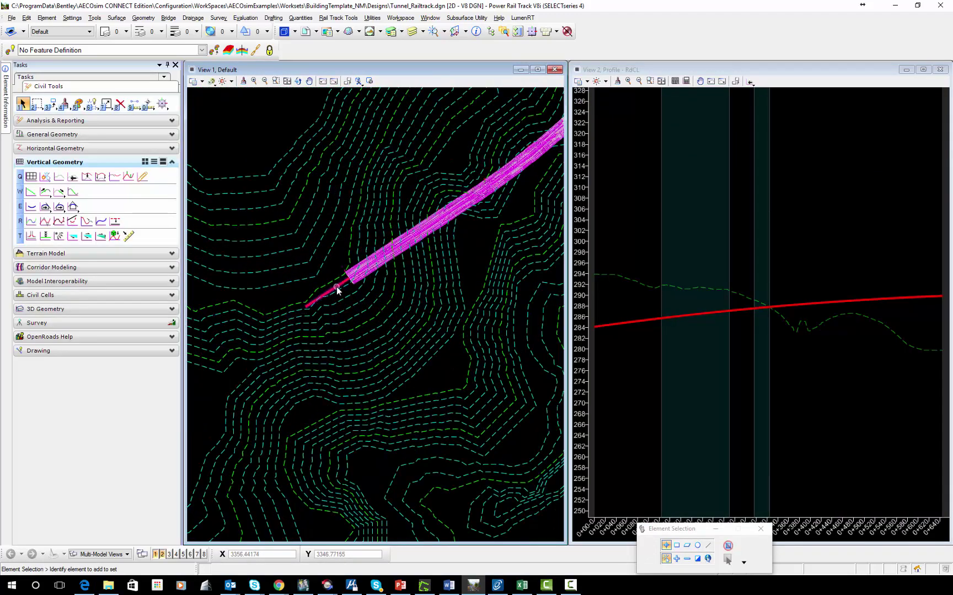
pyautogui.click(336, 288)
pyautogui.scroll(5, 342, 314)
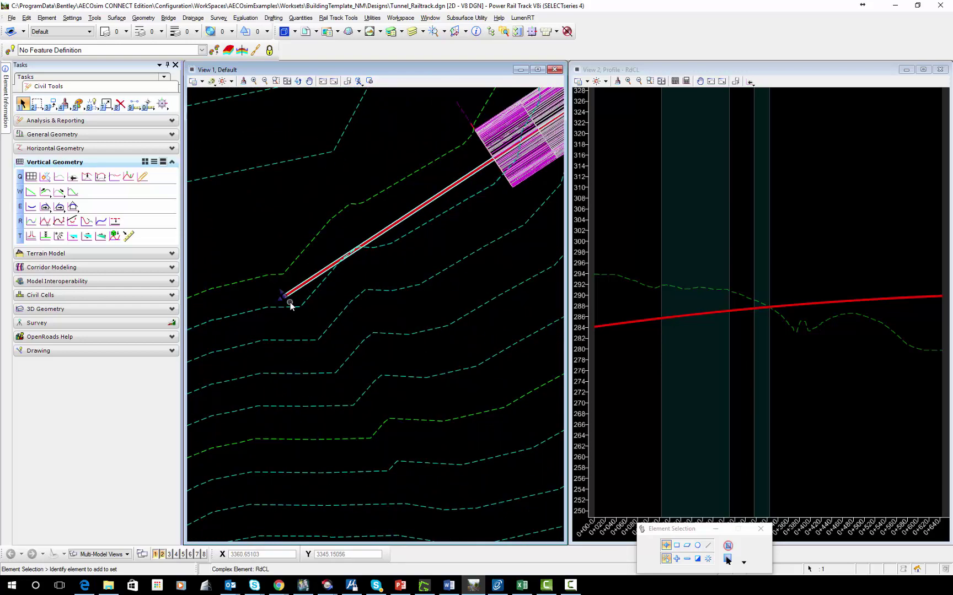
pyautogui.click(280, 294)
pyautogui.scroll(-4, 281, 295)
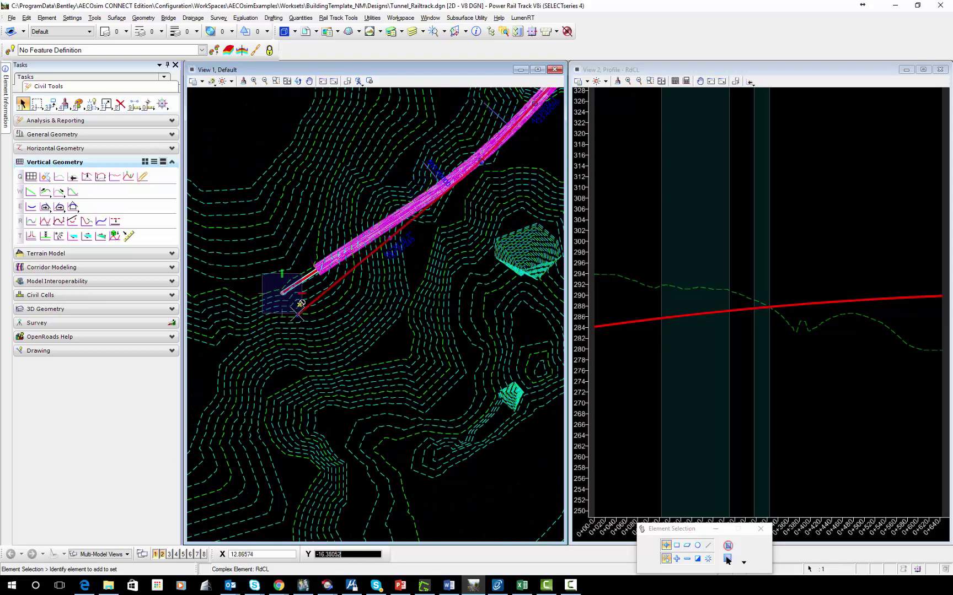
pyautogui.click(297, 312)
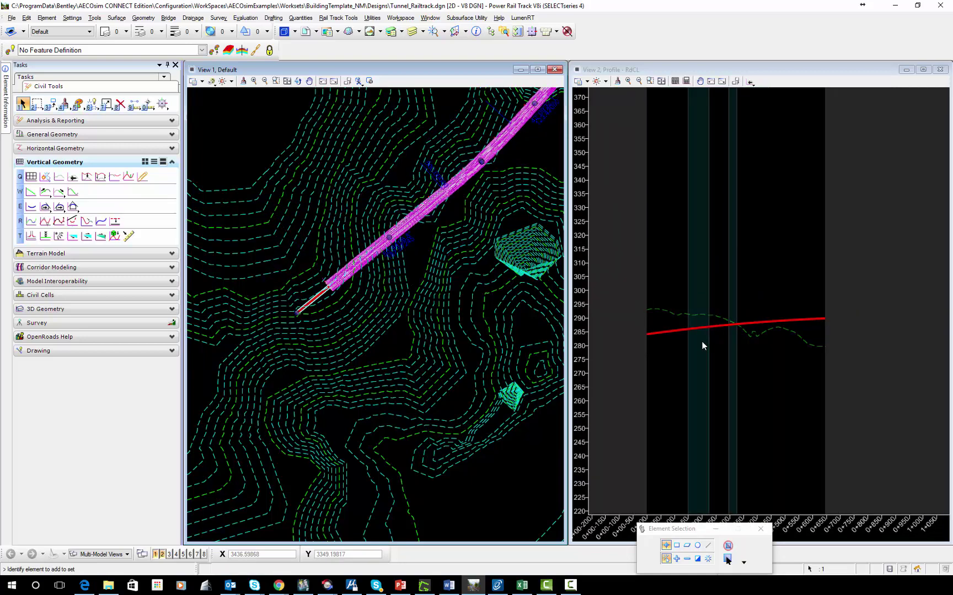
# Step: Raise the RdCL profile's end point in View 2 to about elevation 294 (1.87% end grade)
pyautogui.click(763, 326)
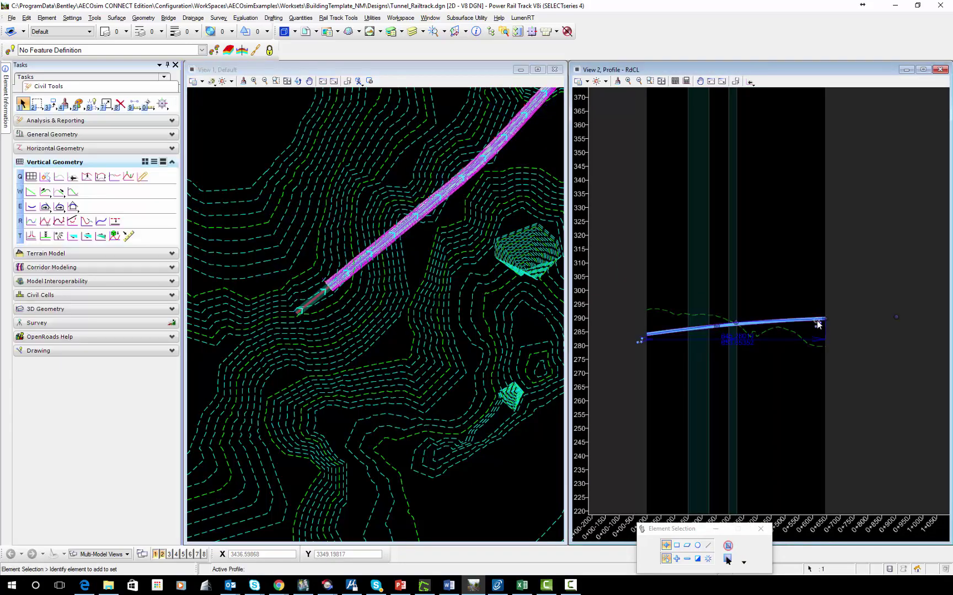
pyautogui.scroll(3, 817, 320)
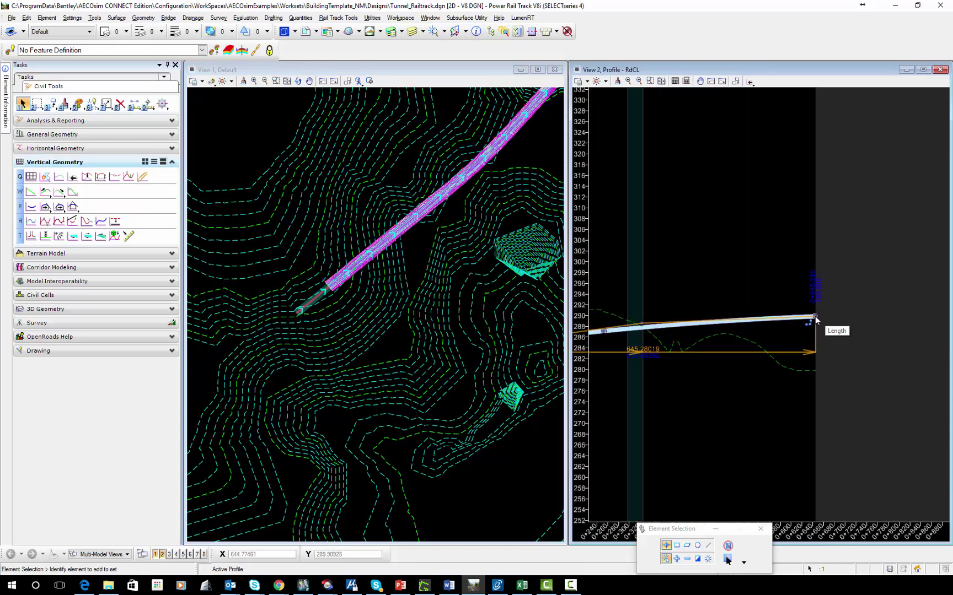
pyautogui.scroll(2, 816, 320)
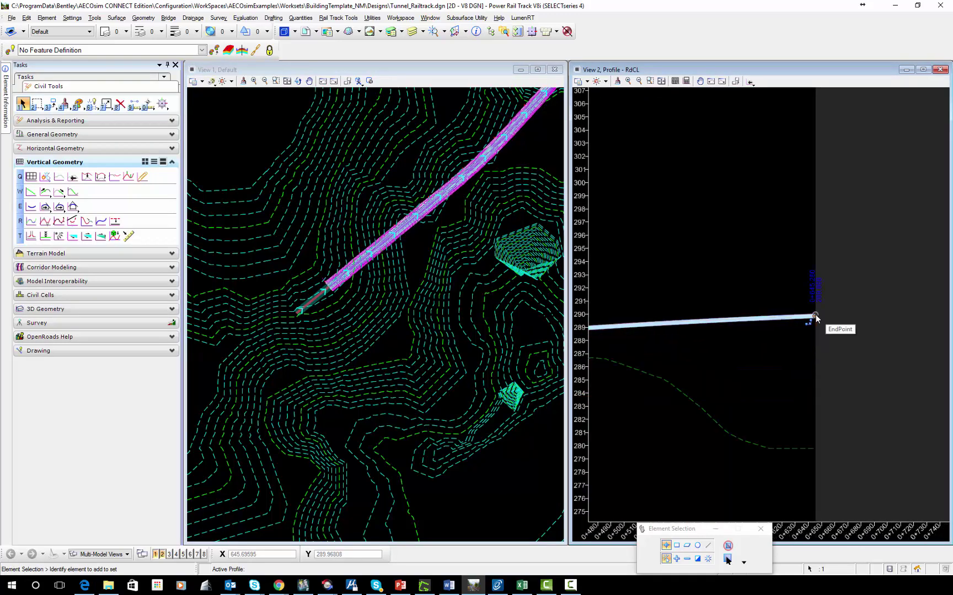
pyautogui.click(815, 316)
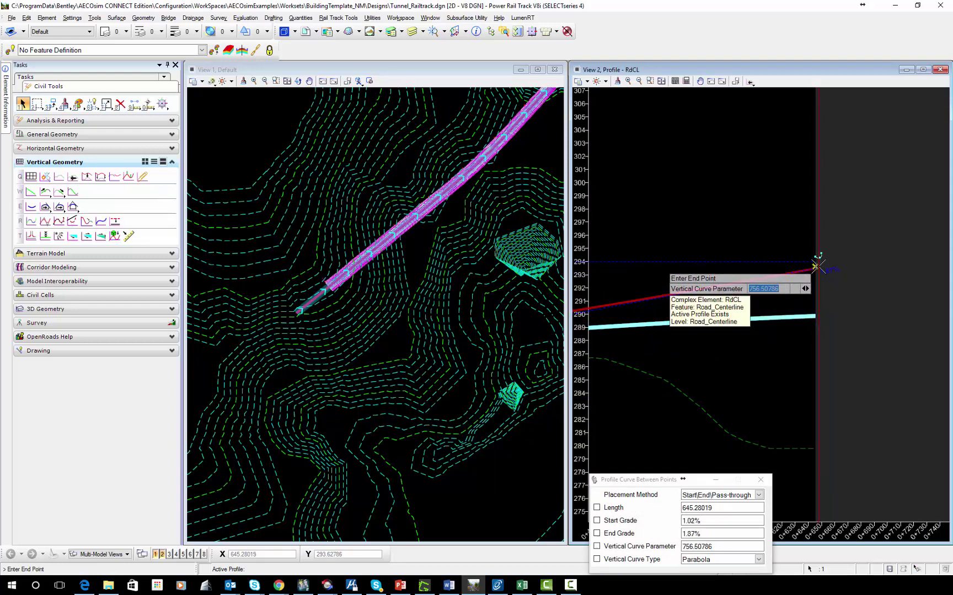
pyautogui.click(756, 267)
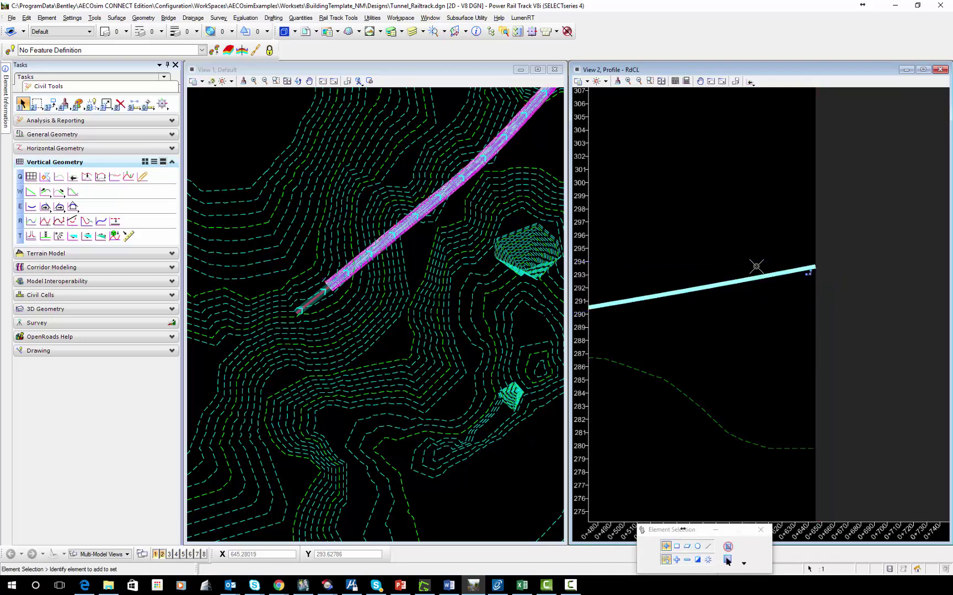
pyautogui.scroll(-3, 776, 359)
pyautogui.scroll(-5, 419, 273)
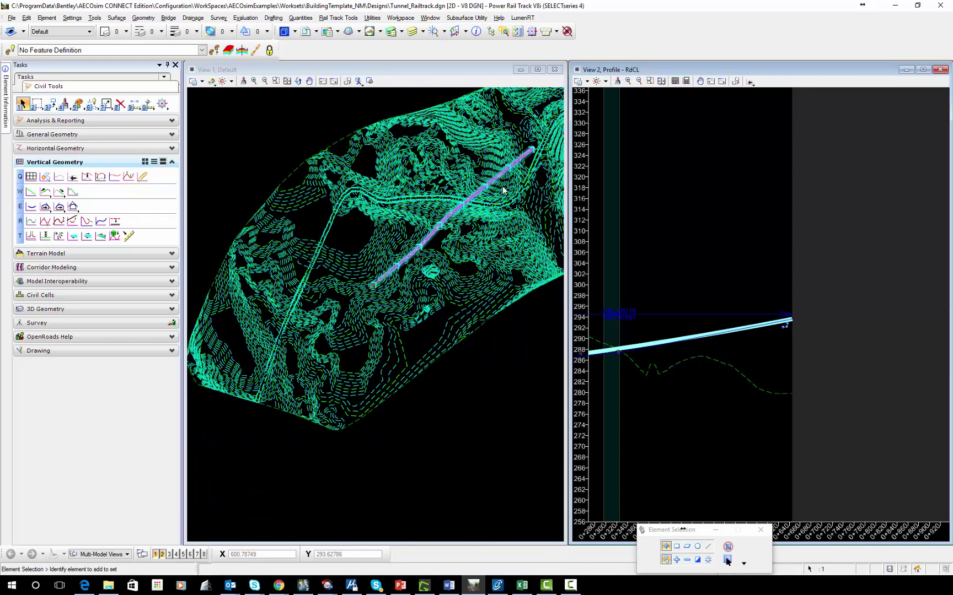
pyautogui.click(333, 104)
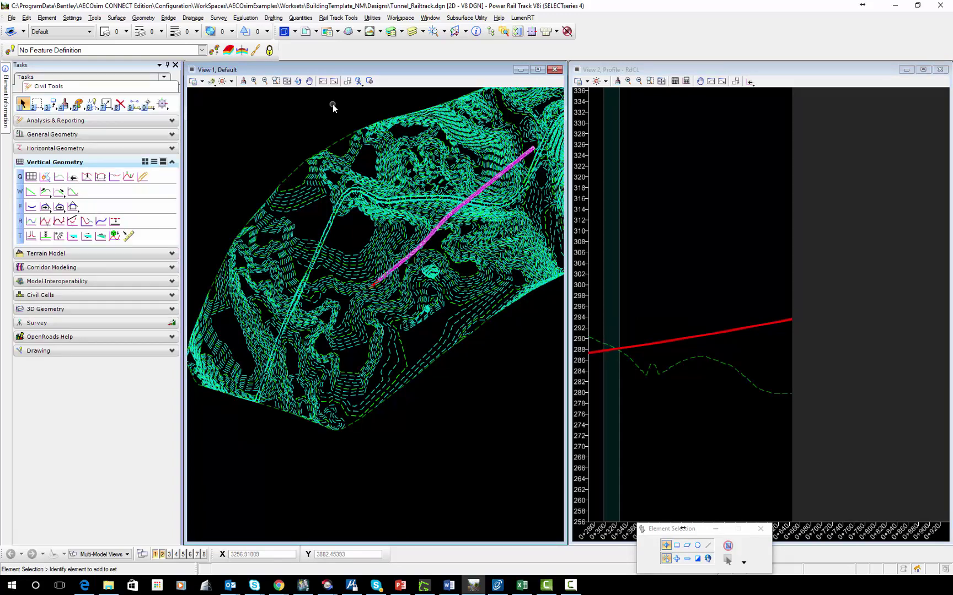
pyautogui.moveTo(373, 115); pyautogui.dragTo(312, 144, button='middle')
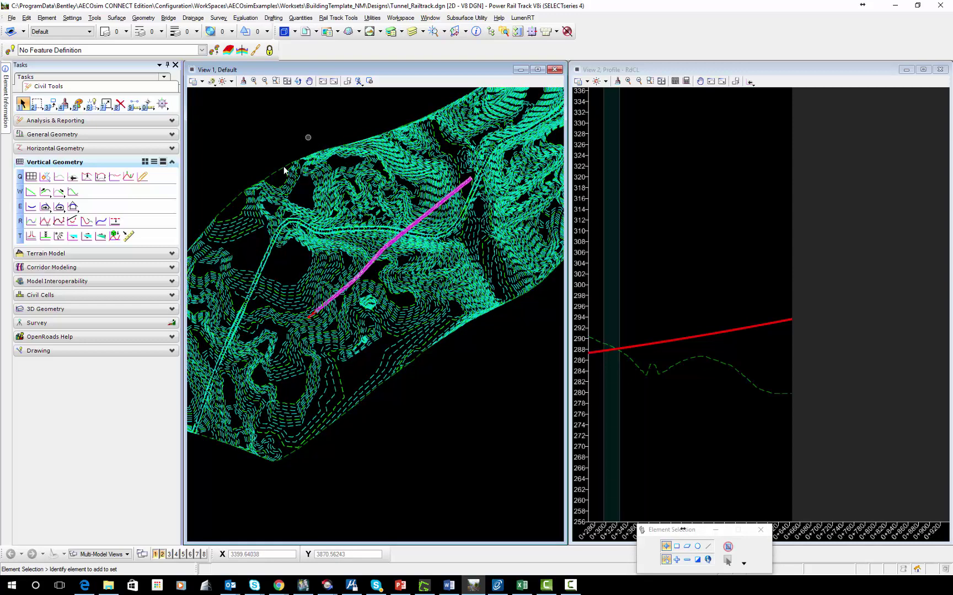
# Step: Bring up Tunnel_Services.dgn in AECOsim and frame the whole curved tunnel tube with its rail supports
pyautogui.click(497, 586)
pyautogui.scroll(-2, 549, 191)
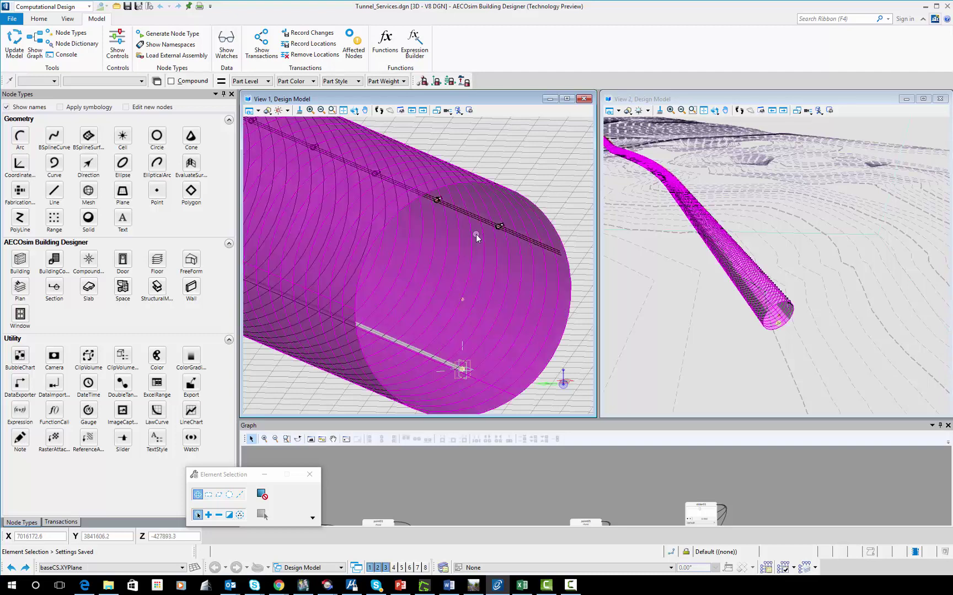
pyautogui.scroll(2, 502, 227)
pyautogui.scroll(1, 502, 227)
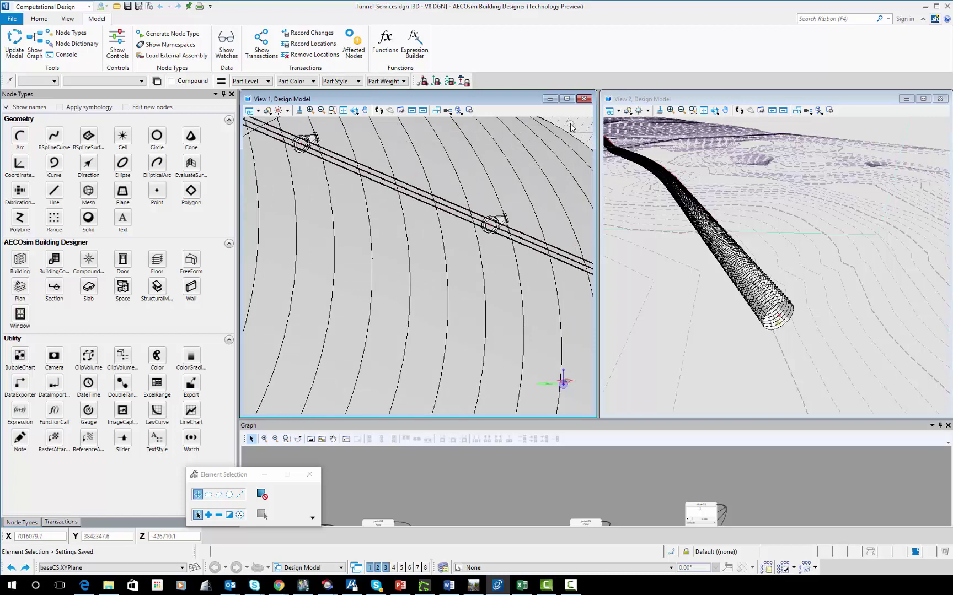
pyautogui.moveTo(523, 232)
pyautogui.keyDown('shift'); pyautogui.mouseDown(button='middle')
pyautogui.moveTo(514, 229)
pyautogui.moveTo(548, 222)
pyautogui.moveTo(511, 213)
pyautogui.moveTo(539, 229)
pyautogui.mouseUp(button='middle'); pyautogui.keyUp('shift')
pyautogui.scroll(-3, 514, 230)
pyautogui.scroll(2, 543, 232)
pyautogui.scroll(1, 483, 234)
pyautogui.scroll(-5, 539, 229)
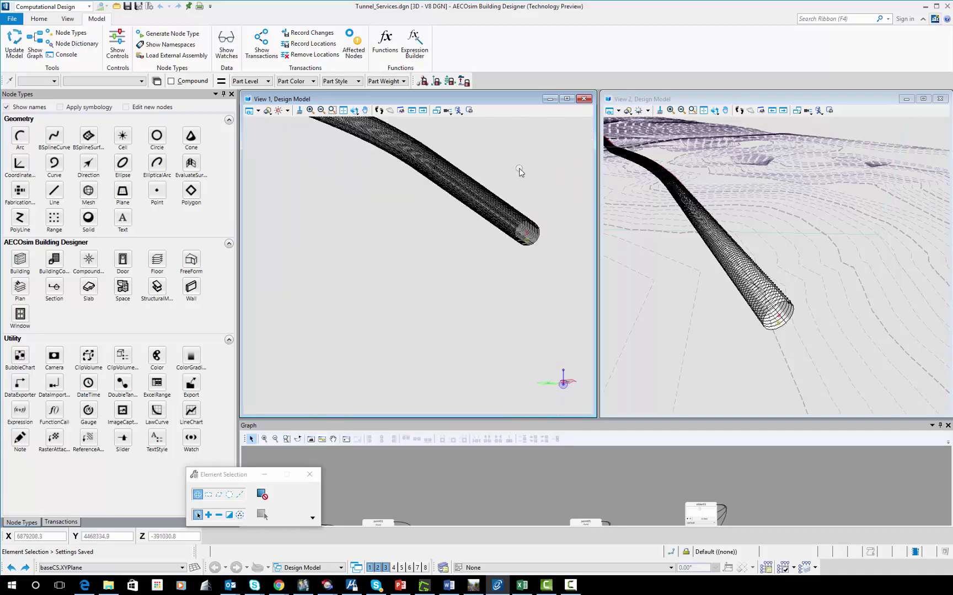
pyautogui.moveTo(519, 171); pyautogui.dragTo(541, 263, button='middle')
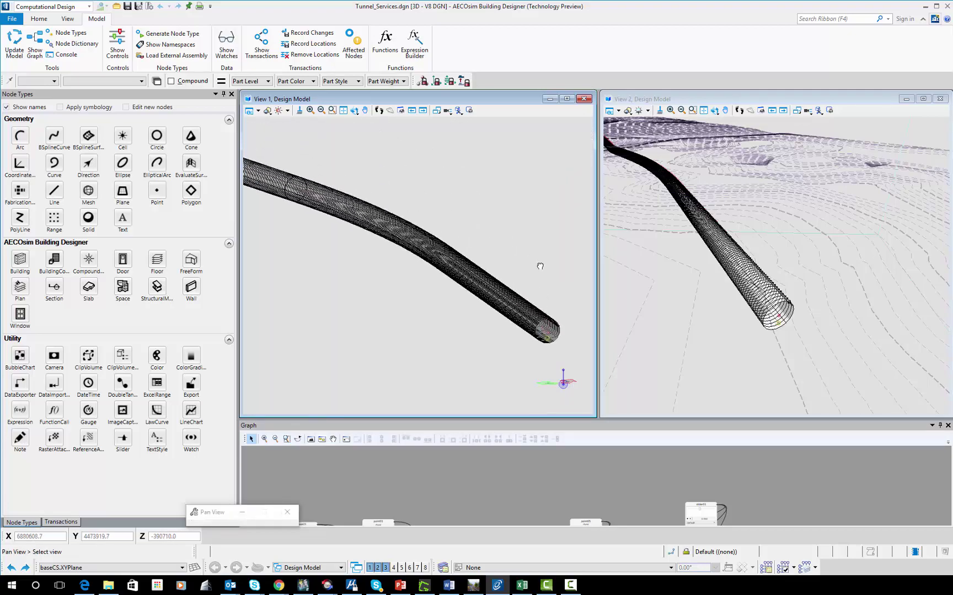
pyautogui.click(39, 21)
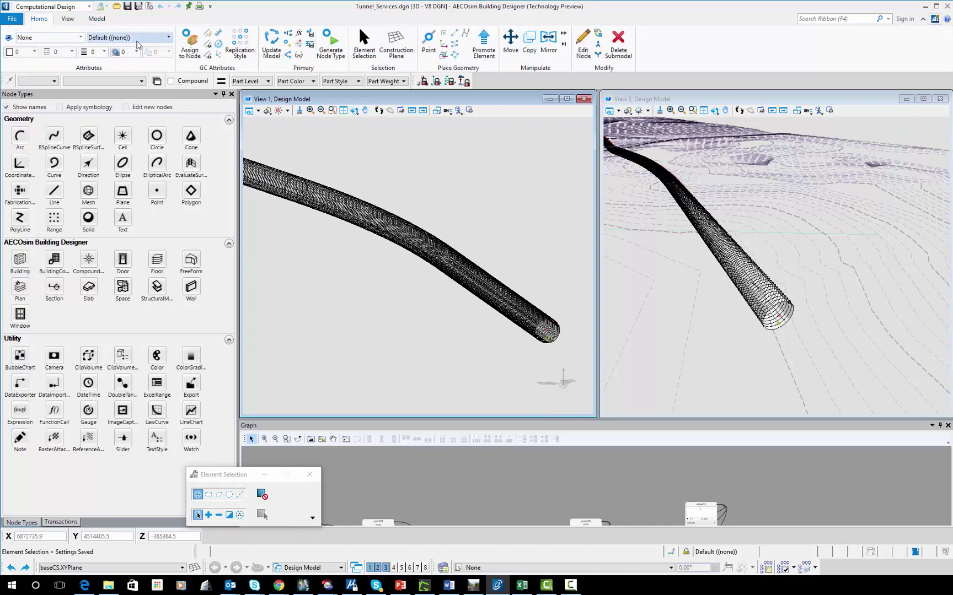
pyautogui.click(67, 20)
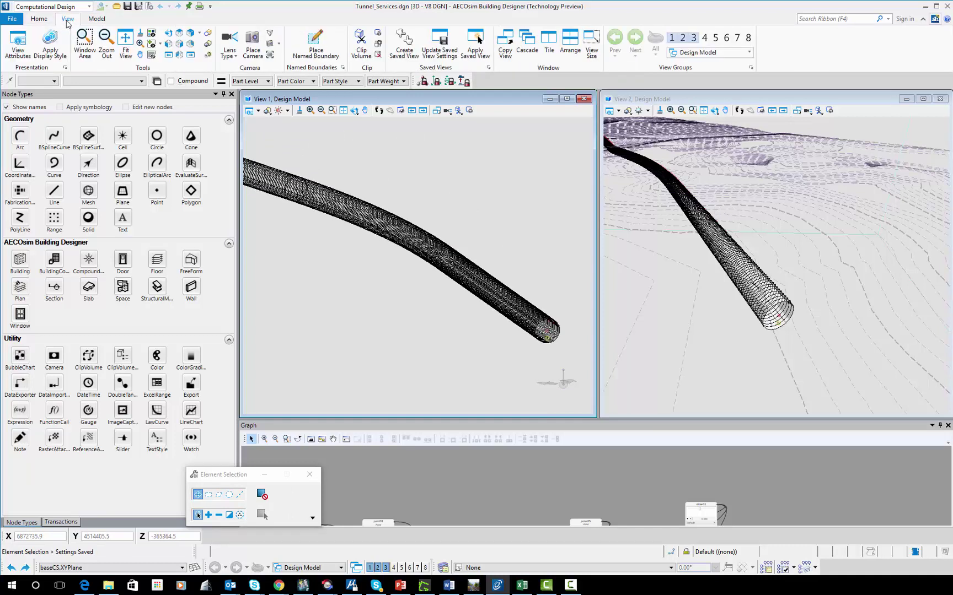
# Step: Under the AECOsim workflow, reload the Tunnel_Railtrack reference and pan to the tunnel end
pyautogui.click(48, 7)
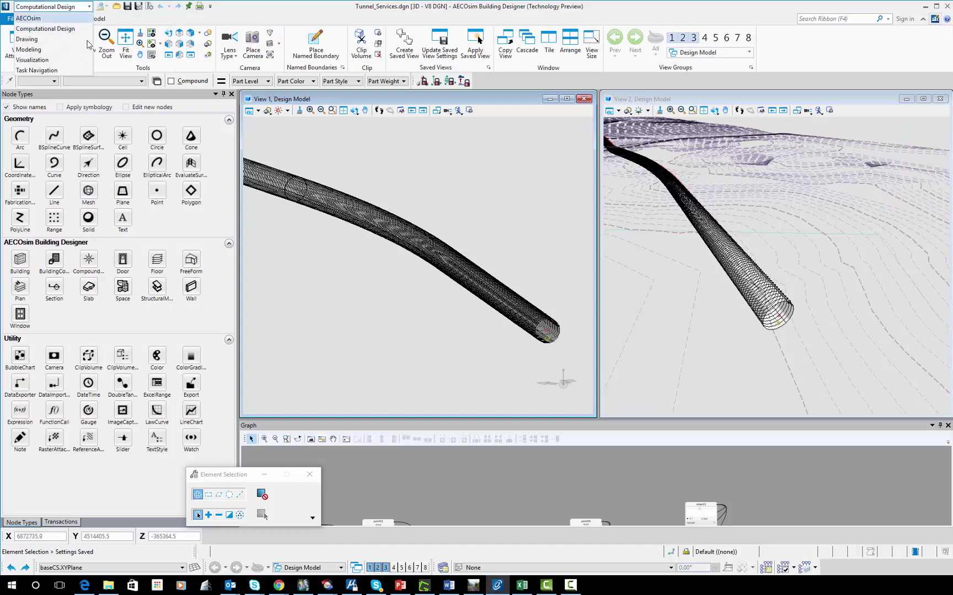
pyautogui.click(61, 18)
pyautogui.click(153, 41)
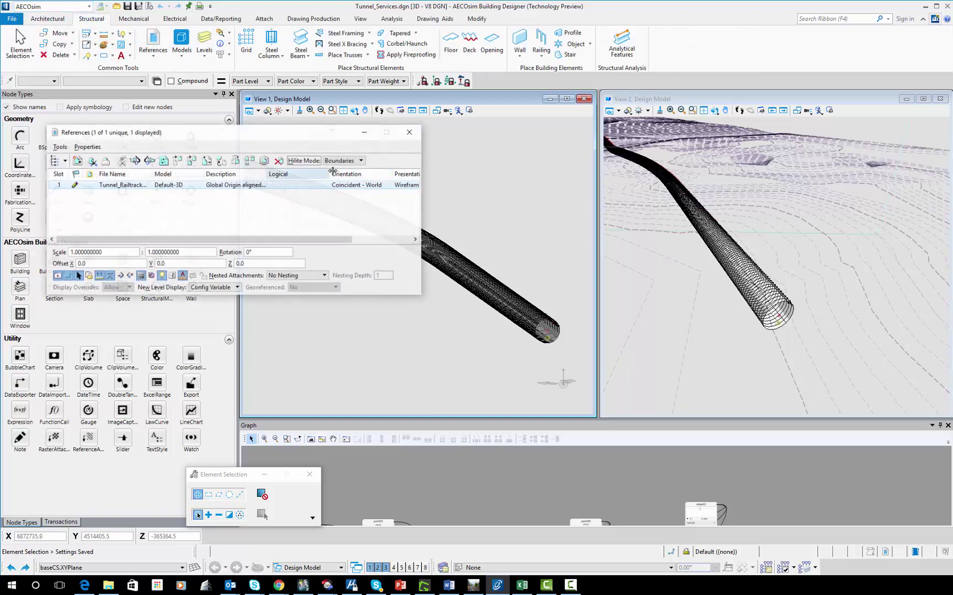
pyautogui.rightClick(134, 189)
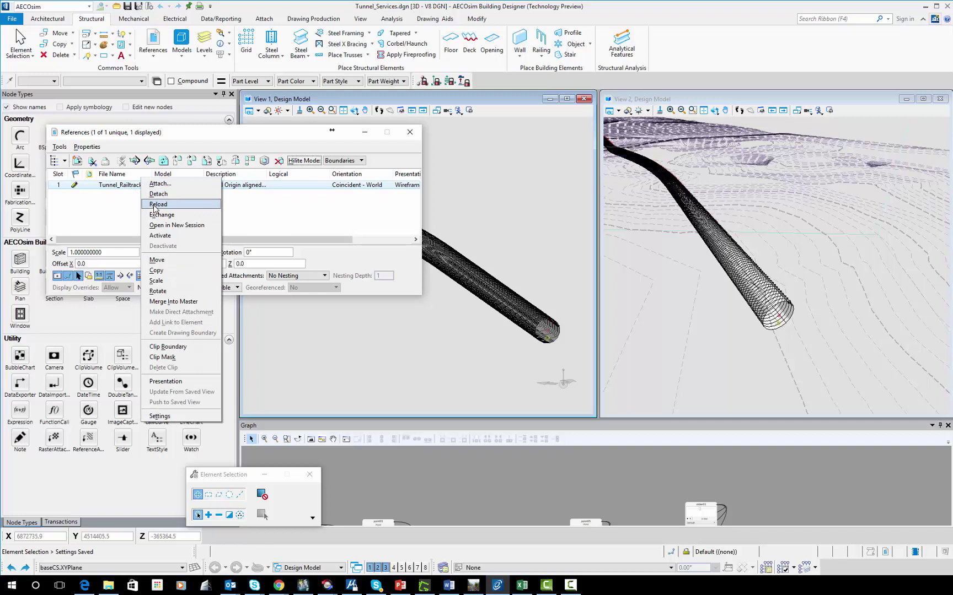
pyautogui.click(154, 205)
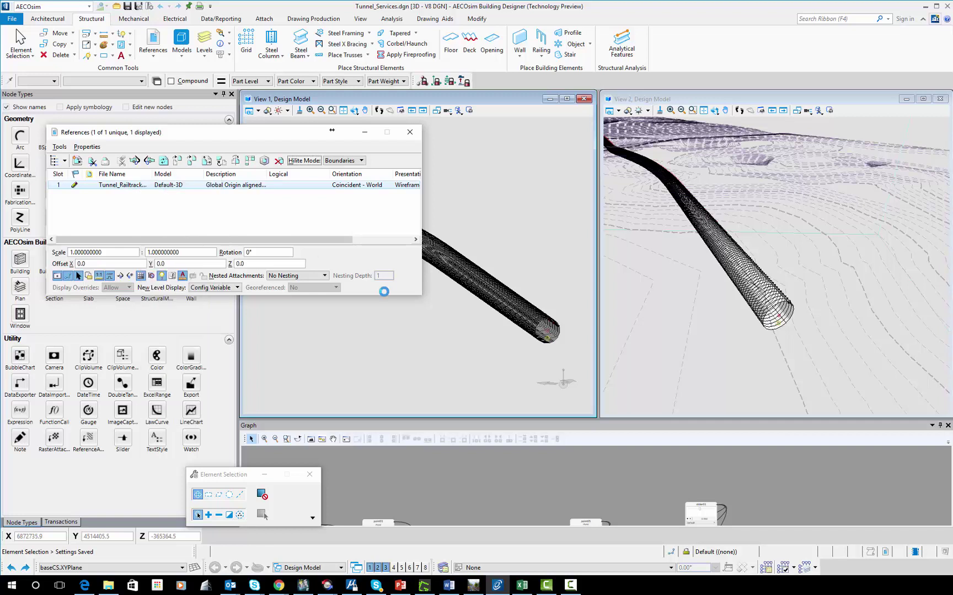
pyautogui.click(410, 132)
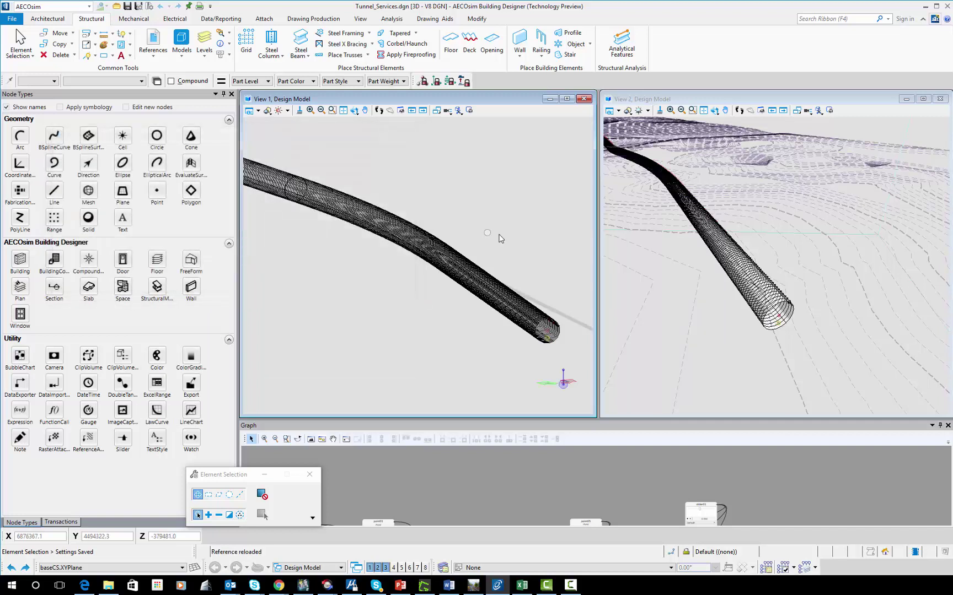
pyautogui.moveTo(504, 238); pyautogui.dragTo(412, 210, button='middle')
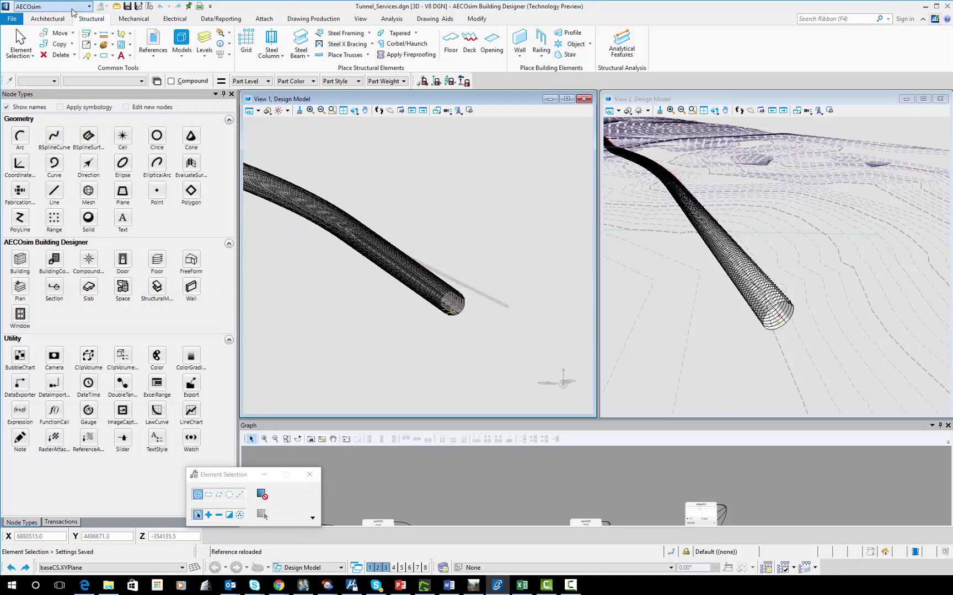
# Step: Run Update Model from the Computational Design workflow and orbit around the regenerated tunnel
pyautogui.click(52, 7)
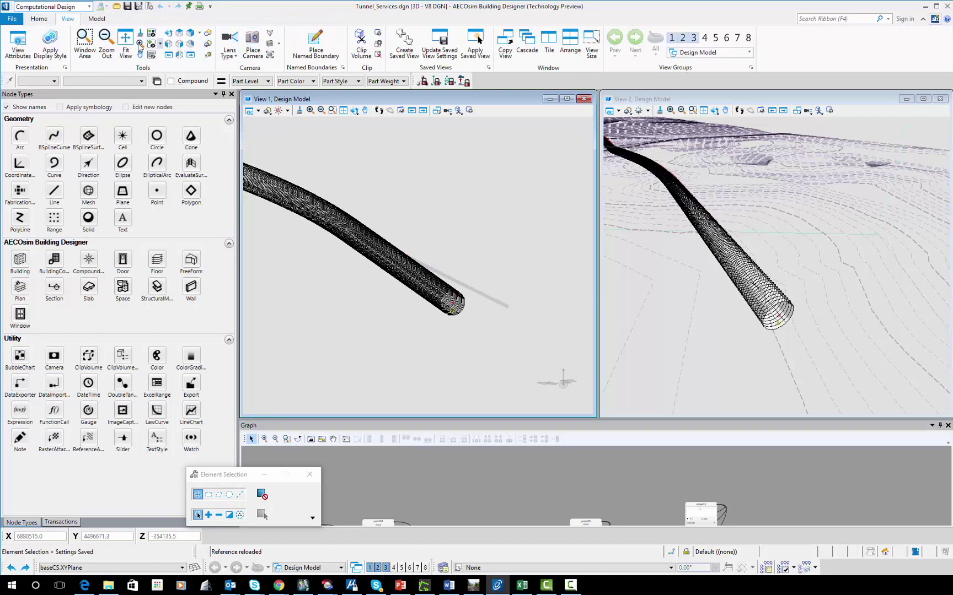
pyautogui.click(39, 19)
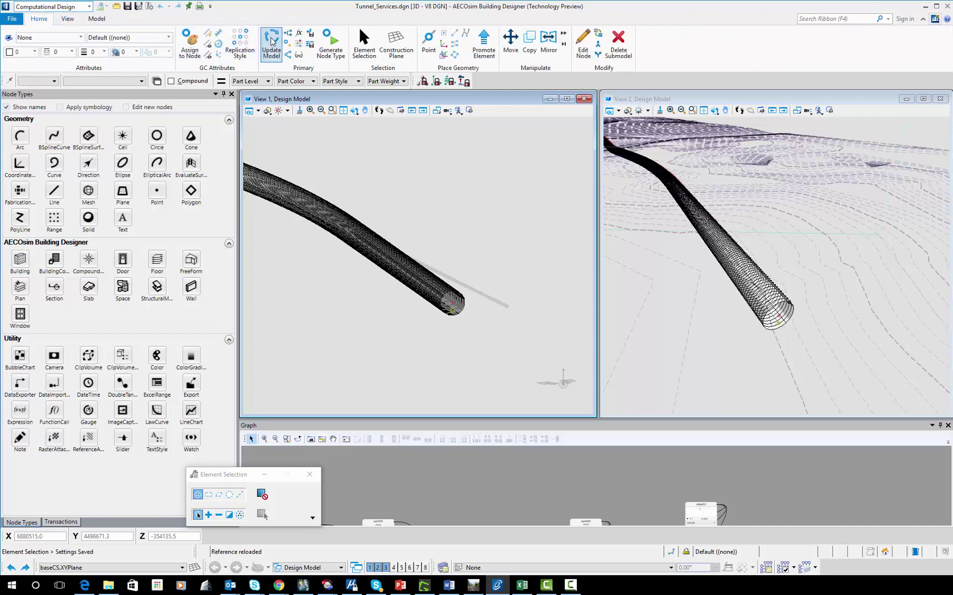
pyautogui.click(271, 44)
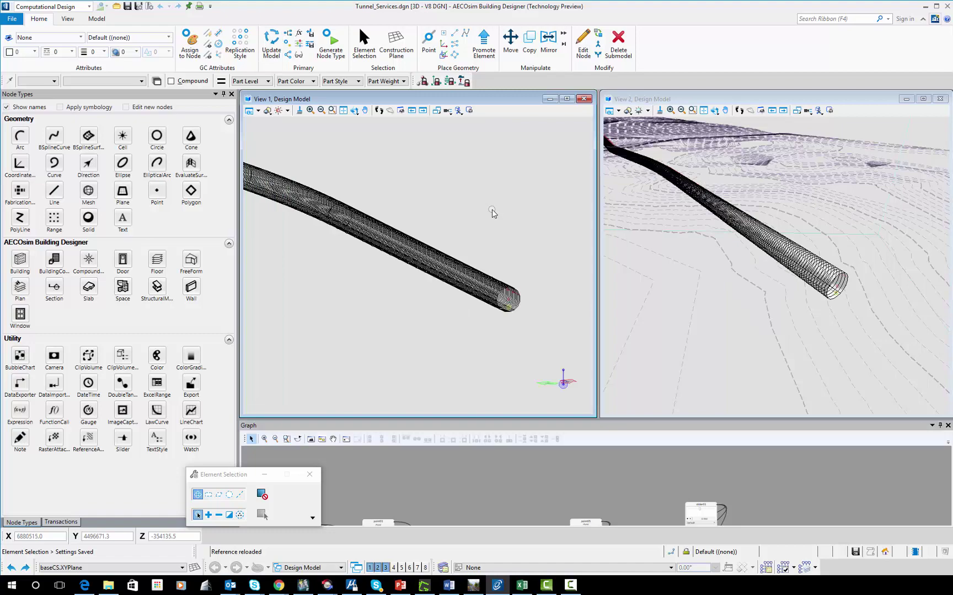
pyautogui.scroll(5, 518, 290)
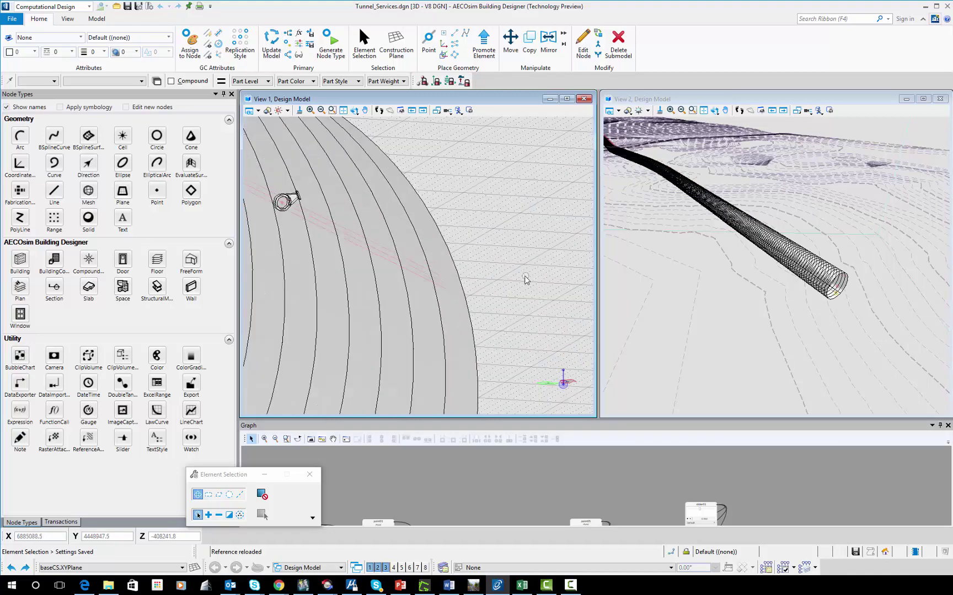
pyautogui.moveTo(521, 280)
pyautogui.keyDown('shift'); pyautogui.mouseDown(button='middle')
pyautogui.moveTo(492, 265)
pyautogui.moveTo(519, 272)
pyautogui.mouseUp(button='middle'); pyautogui.keyUp('shift')
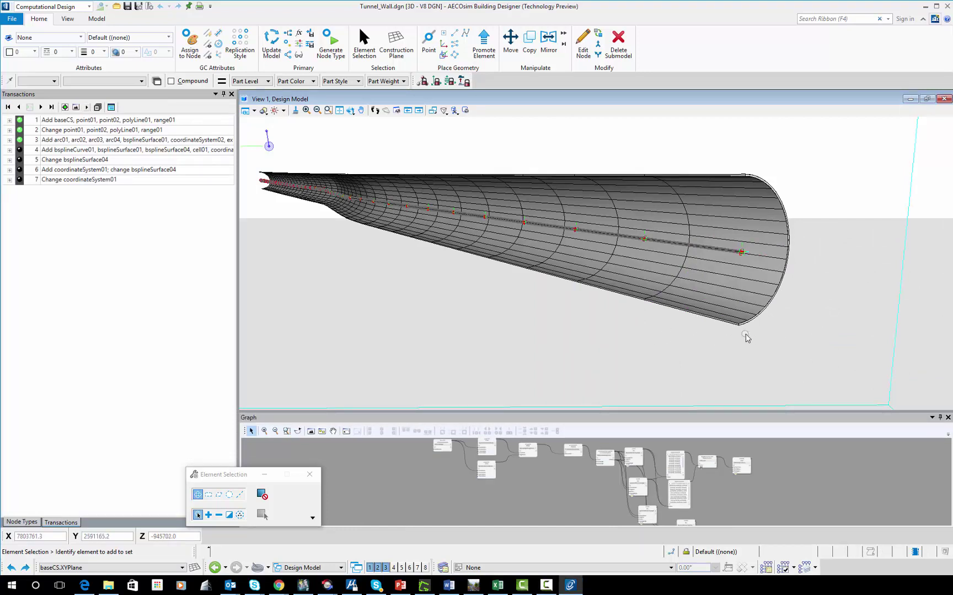
pyautogui.moveTo(798, 338)
pyautogui.keyDown('shift'); pyautogui.mouseDown(button='middle')
pyautogui.moveTo(685, 330)
pyautogui.moveTo(789, 334)
pyautogui.mouseUp(button='middle'); pyautogui.keyUp('shift')
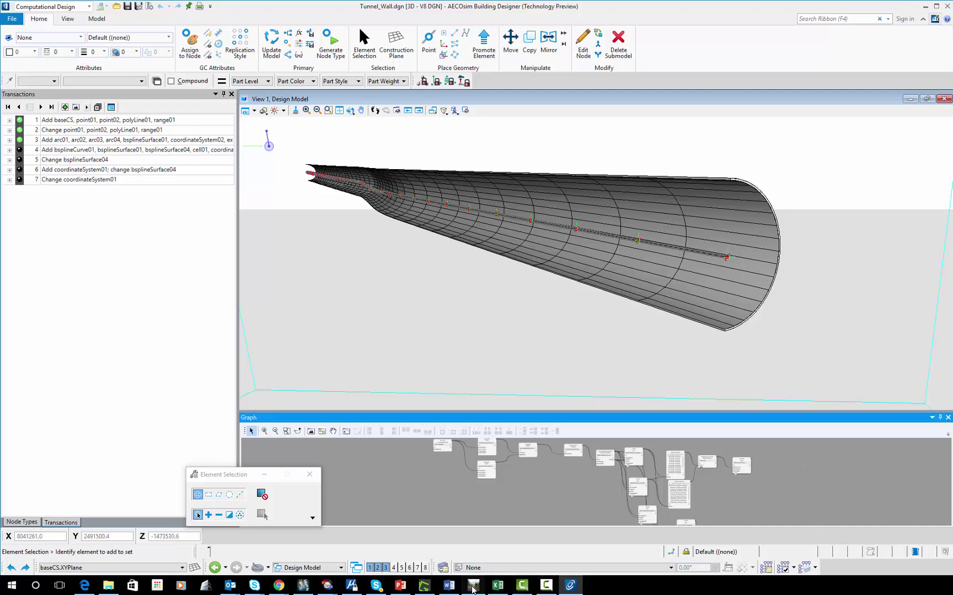
# Step: In Rail Track, rebuild the Tunnel corridor along the shifted RdCL alignment and save the design
pyautogui.click(472, 585)
pyautogui.scroll(2, 349, 314)
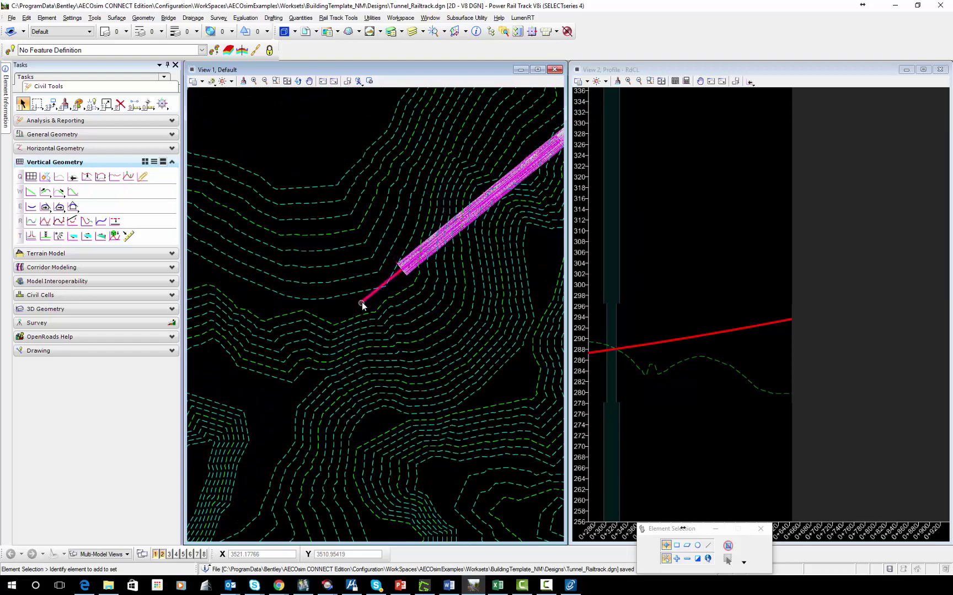
pyautogui.scroll(1, 362, 306)
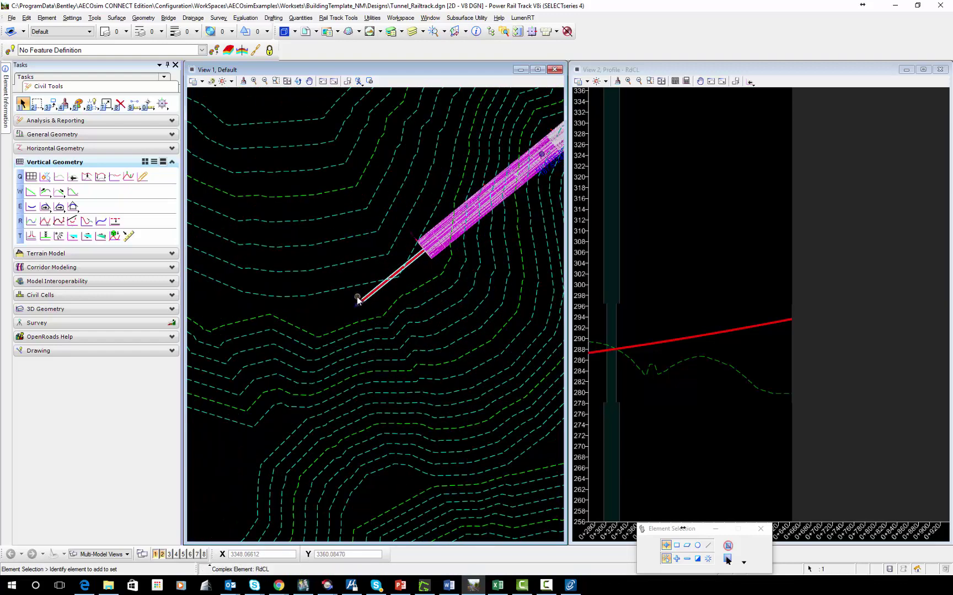
pyautogui.scroll(-2, 306, 243)
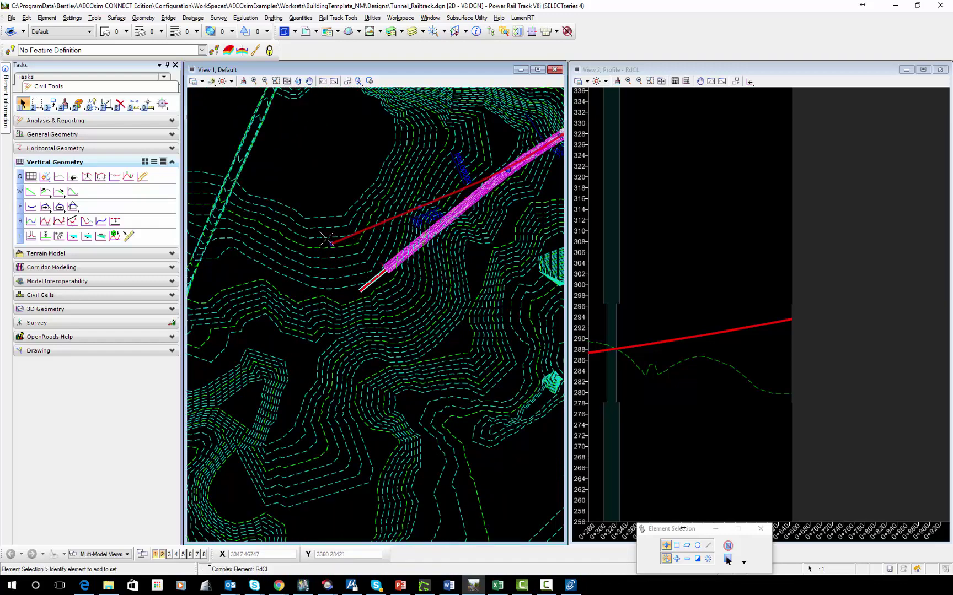
pyautogui.click(376, 294)
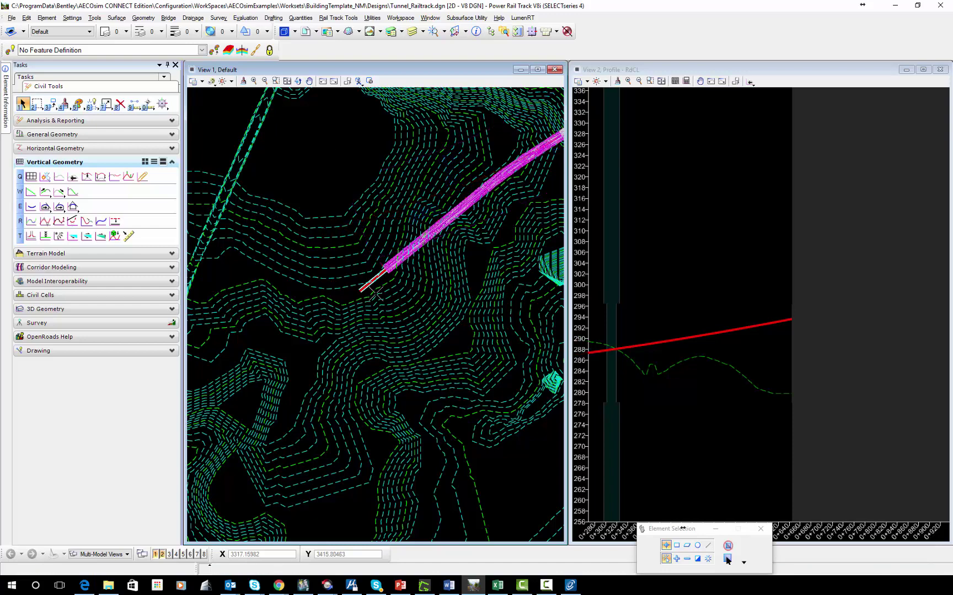
pyautogui.moveTo(330, 188); pyautogui.dragTo(301, 248, button='middle')
pyautogui.click(11, 17)
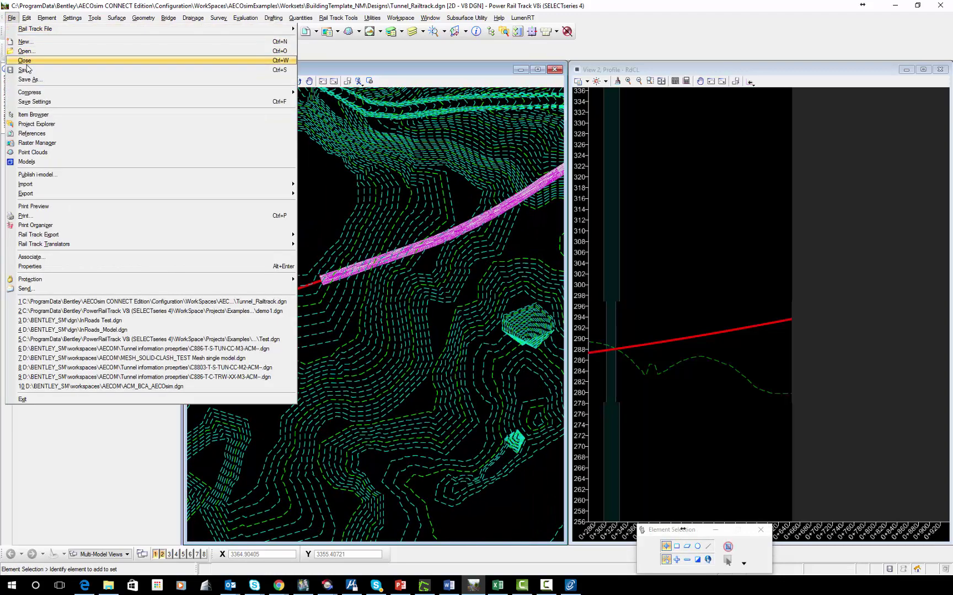
pyautogui.click(25, 70)
# Step: Search the ribbon for 'ref' and reload the rail track reference in Tunnel_Wall
pyautogui.click(570, 585)
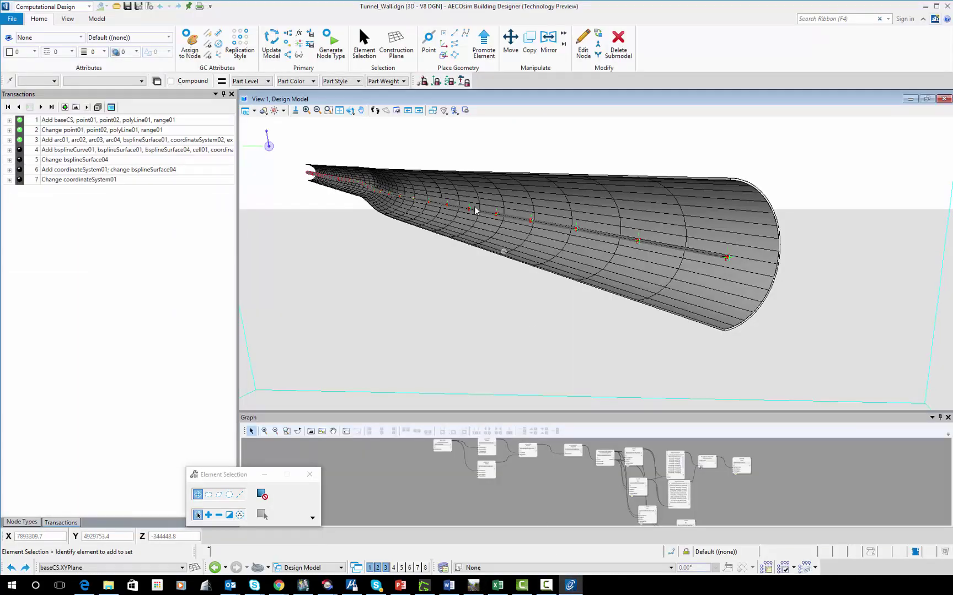
pyautogui.click(476, 210)
pyautogui.click(825, 21)
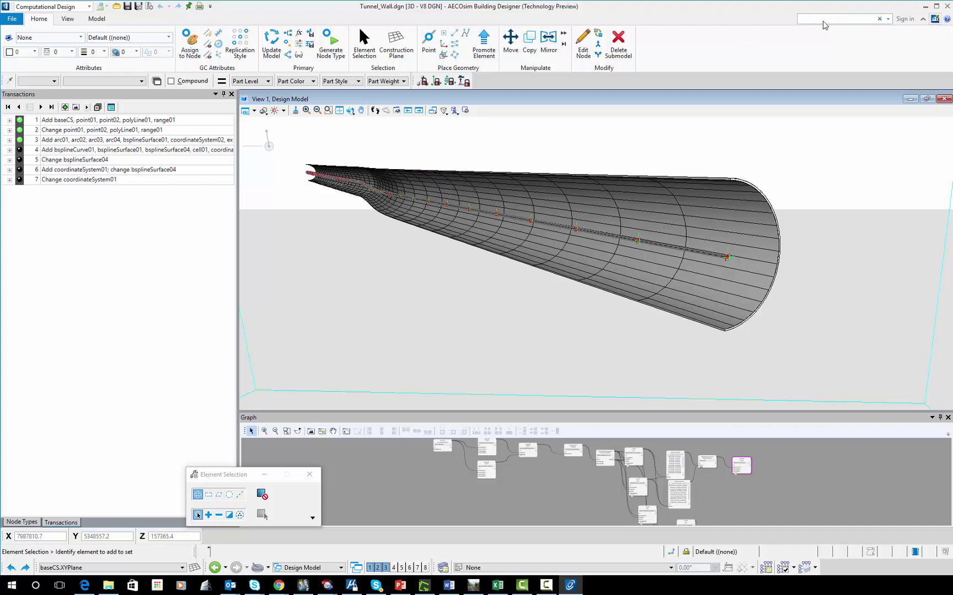
pyautogui.write('ref')
pyautogui.press('Return')
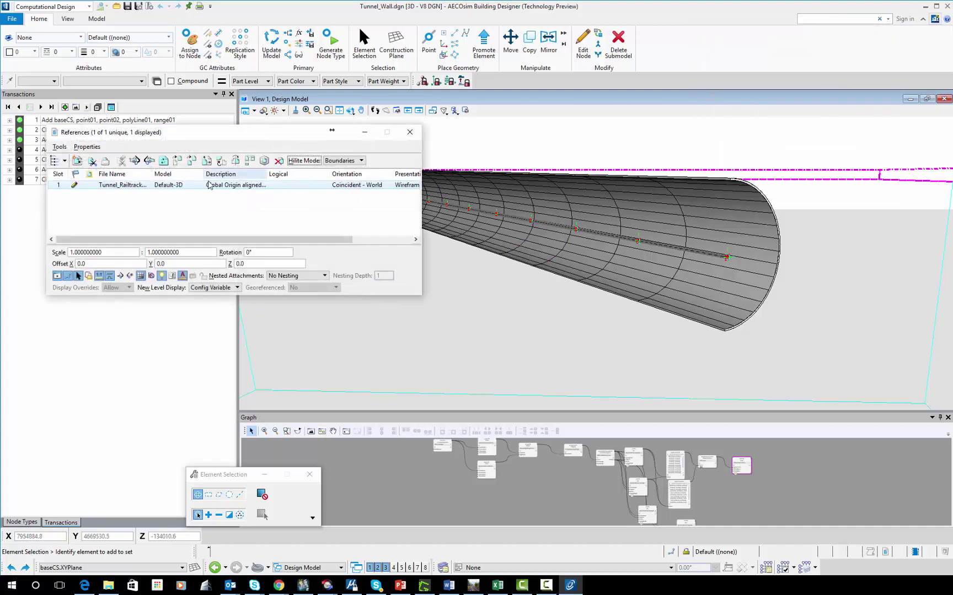
pyautogui.rightClick(190, 184)
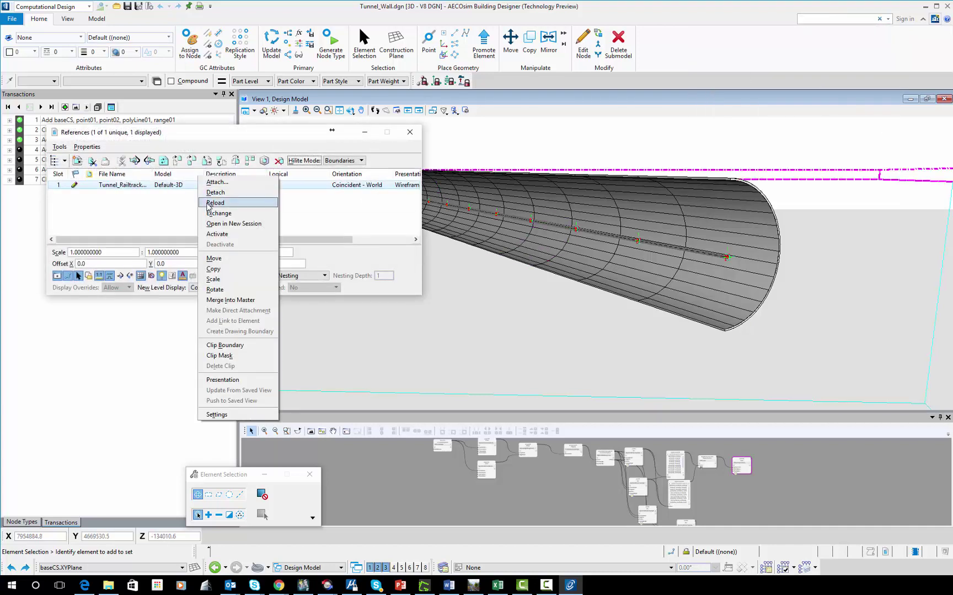
pyautogui.click(209, 203)
pyautogui.click(409, 132)
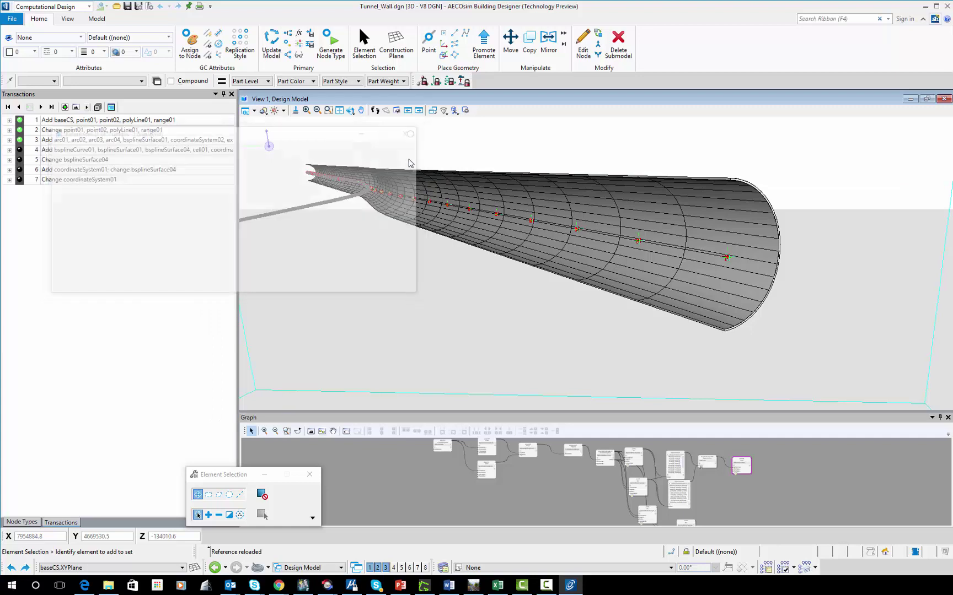
# Step: Orbit to see the tunnel and new alignment, then run Update Model for the wall panels
pyautogui.scroll(-2, 507, 275)
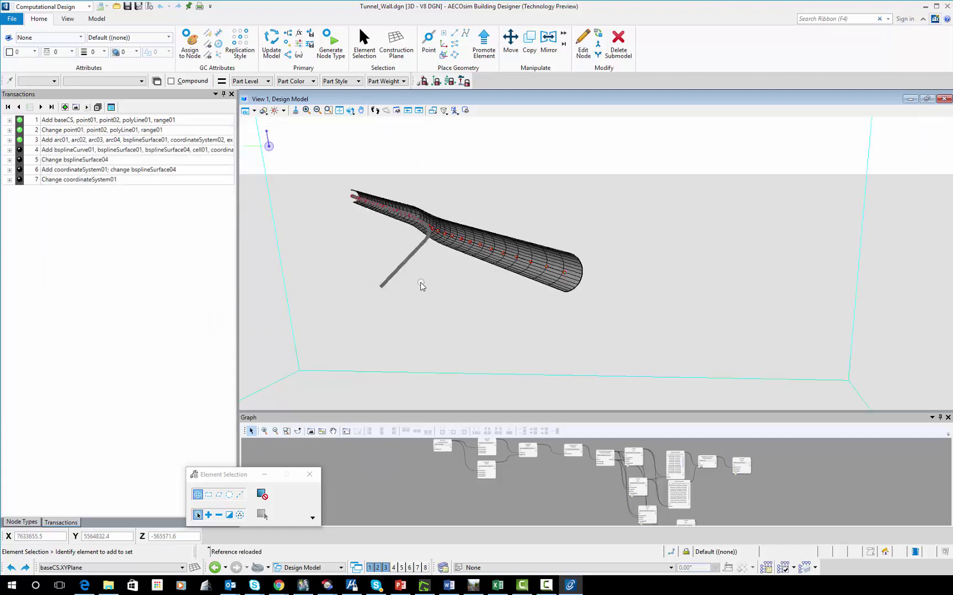
pyautogui.keyDown('shift'); pyautogui.moveTo(421, 282); pyautogui.dragTo(517, 295, button='middle'); pyautogui.keyUp('shift')
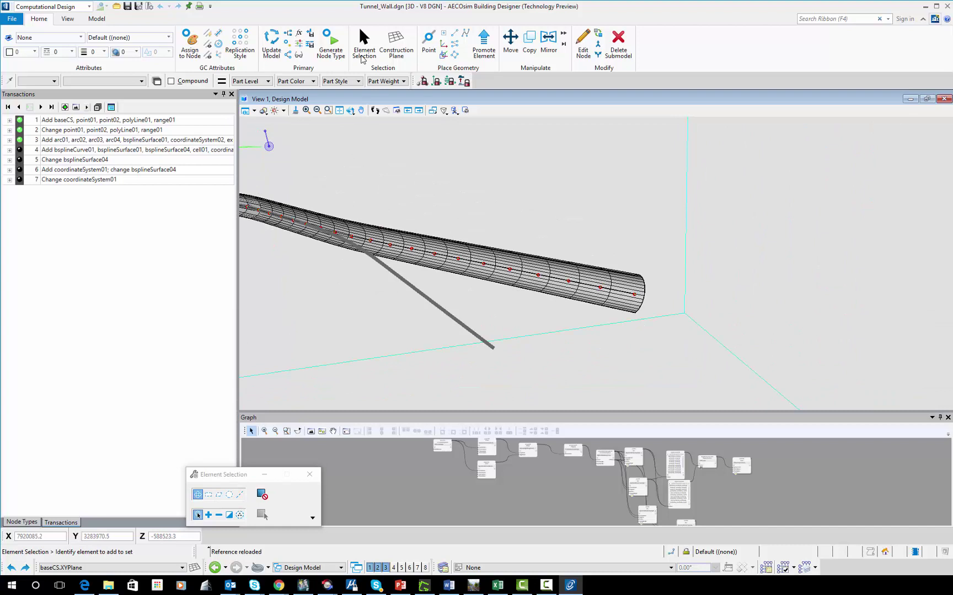
pyautogui.click(270, 46)
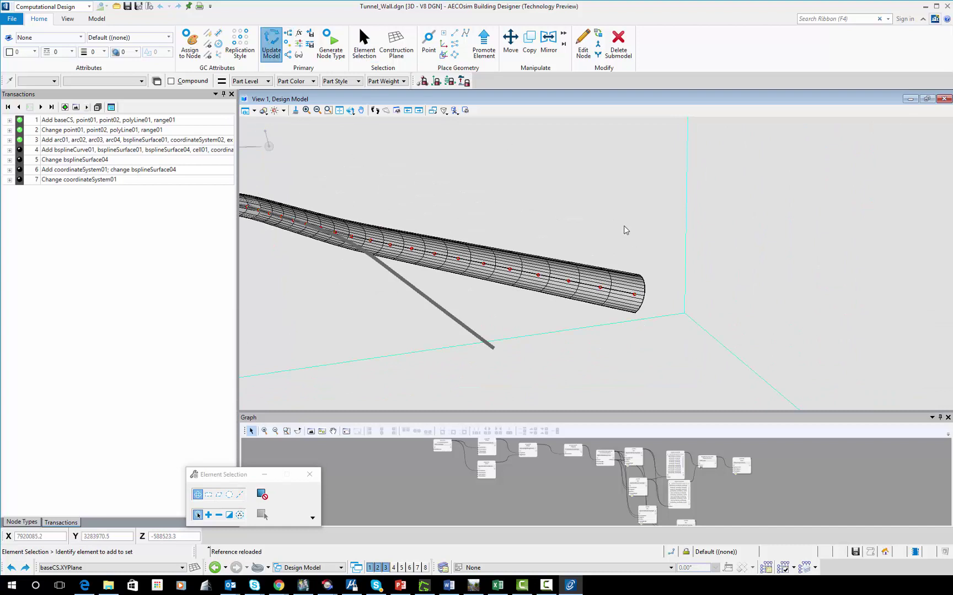